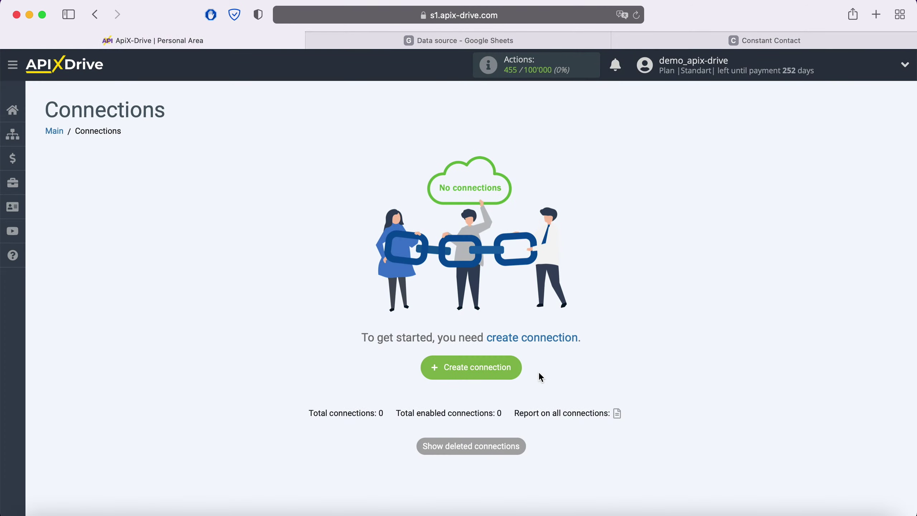
- Start a new connection with Google Sheets as the data source system
left_click(509, 361)
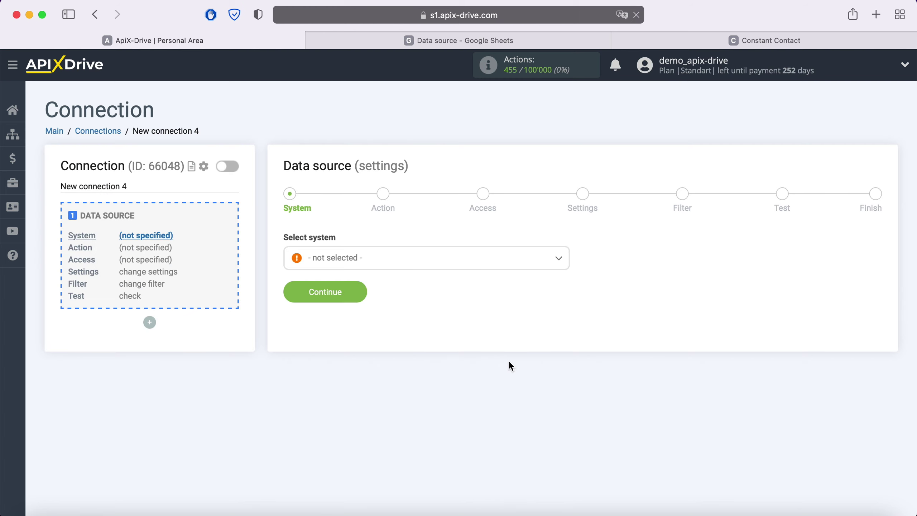
left_click(395, 262)
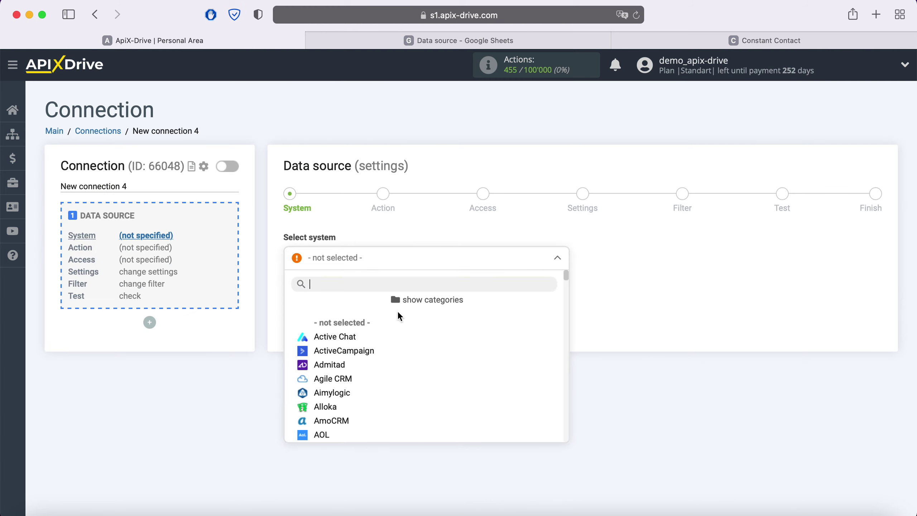
scroll(409, 351, "down", 4)
scroll(410, 351, "down", 15)
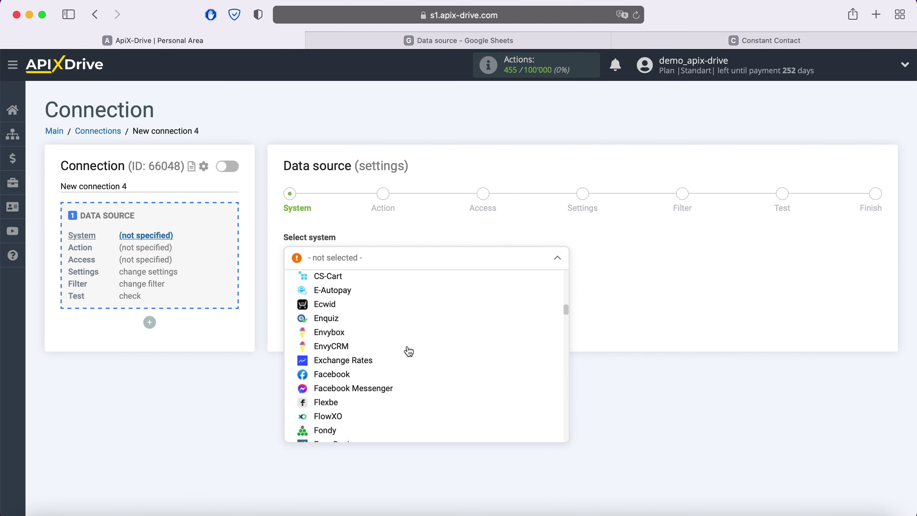
left_click(360, 389)
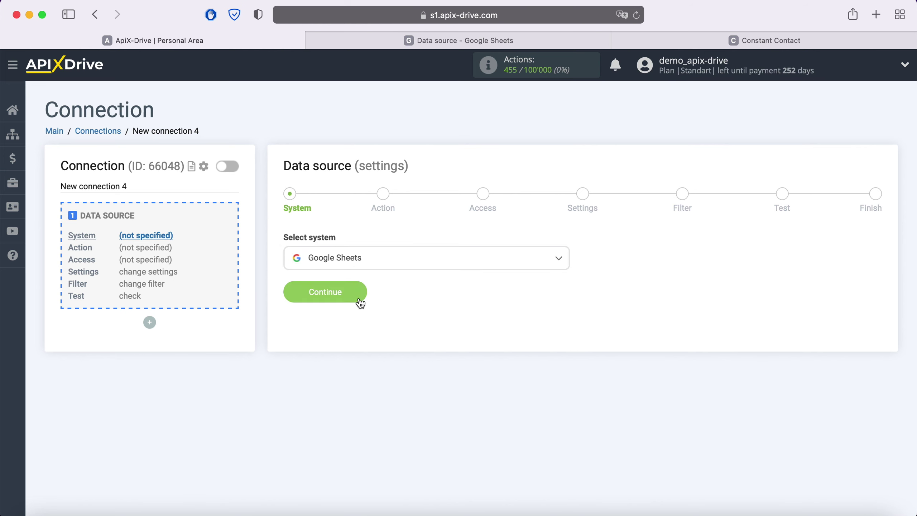
left_click(359, 295)
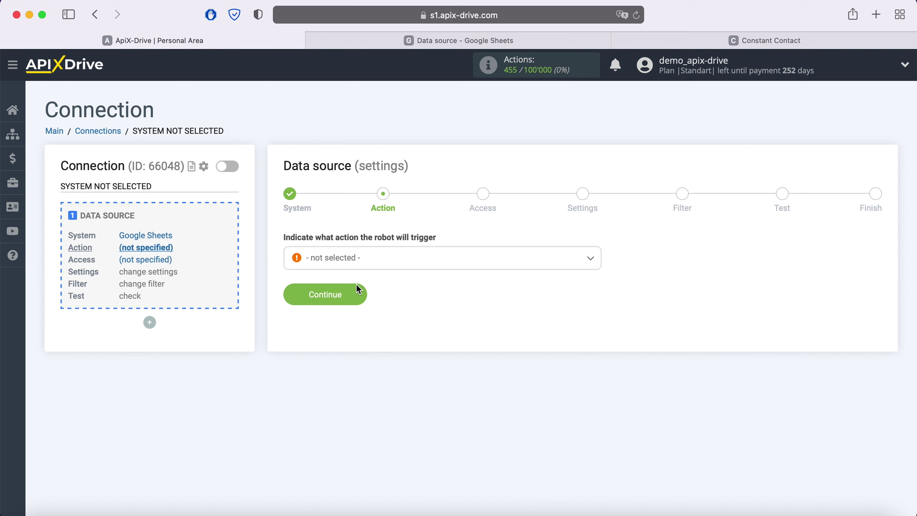
- Set the source action to Get Rows (new) and move to the access step
left_click(383, 259)
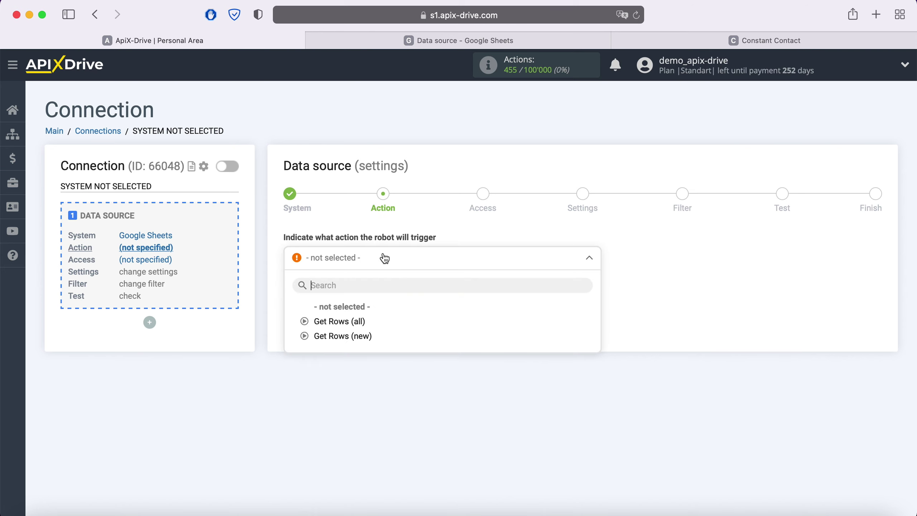
left_click(361, 336)
left_click(357, 294)
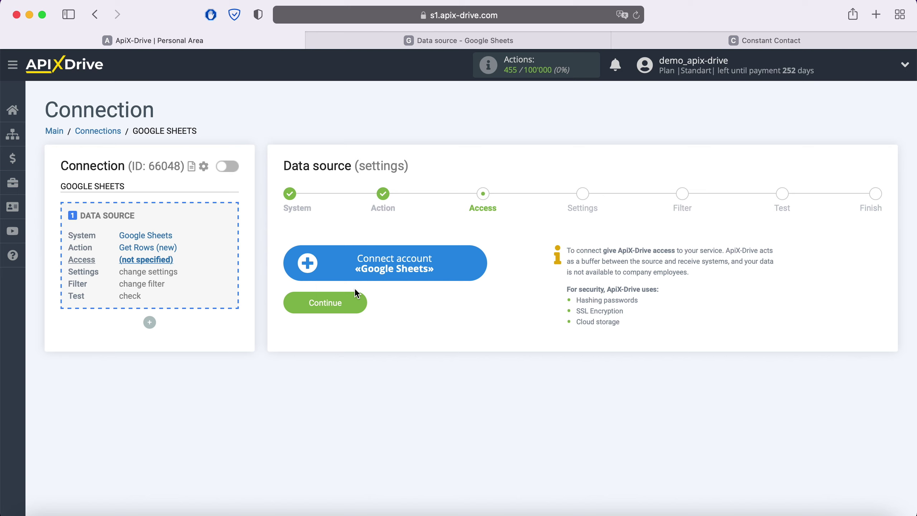
- Sign in to the Google account with the saved e-mail and password
left_click(478, 268)
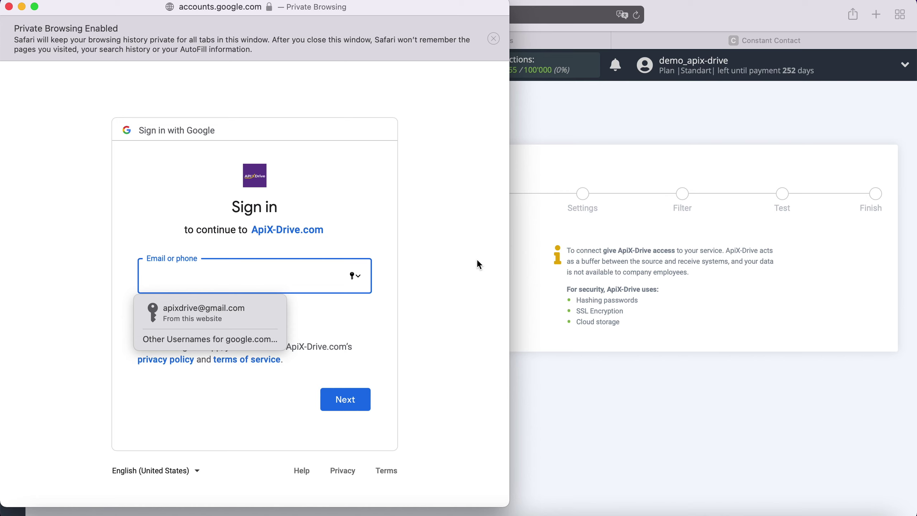
left_click(260, 309)
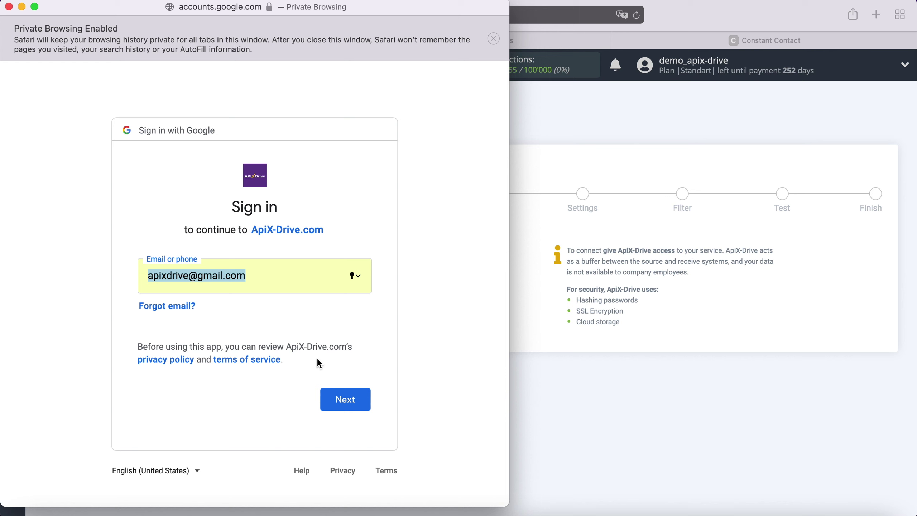
left_click(361, 397)
left_click(257, 318)
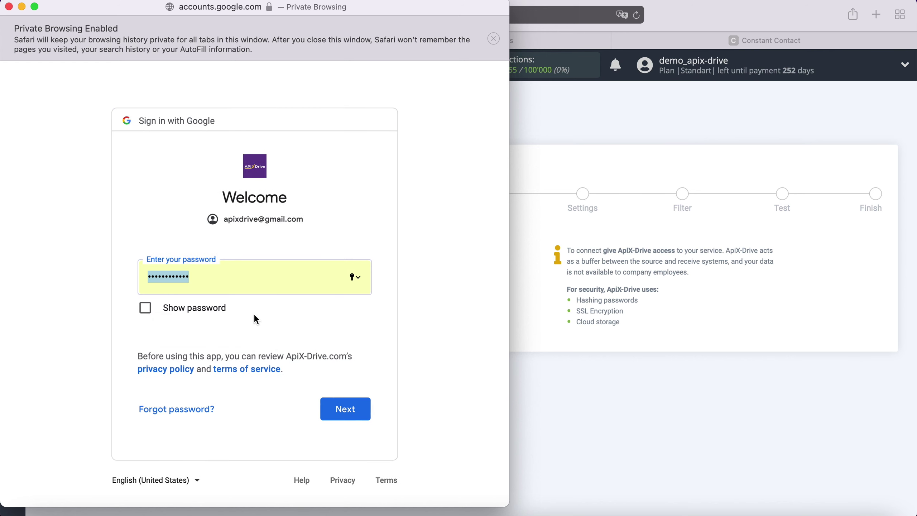
left_click(360, 409)
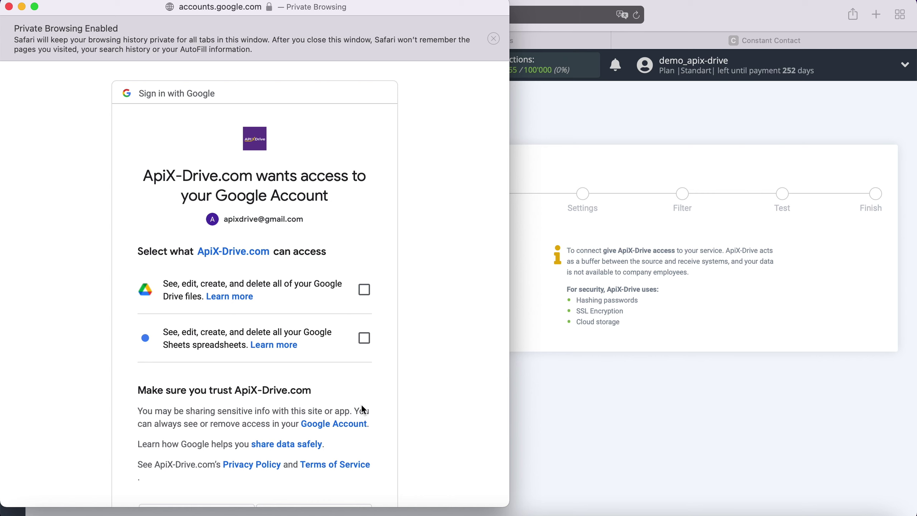
- Grant ApiX-Drive access to Google Drive files and Google Sheets spreadsheets
left_click(364, 290)
left_click(364, 338)
scroll(415, 336, "down", 3)
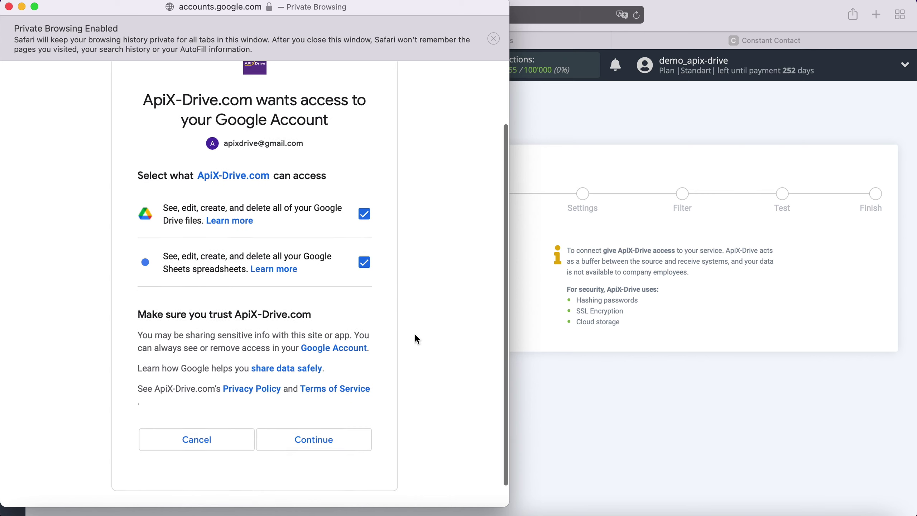
left_click(355, 431)
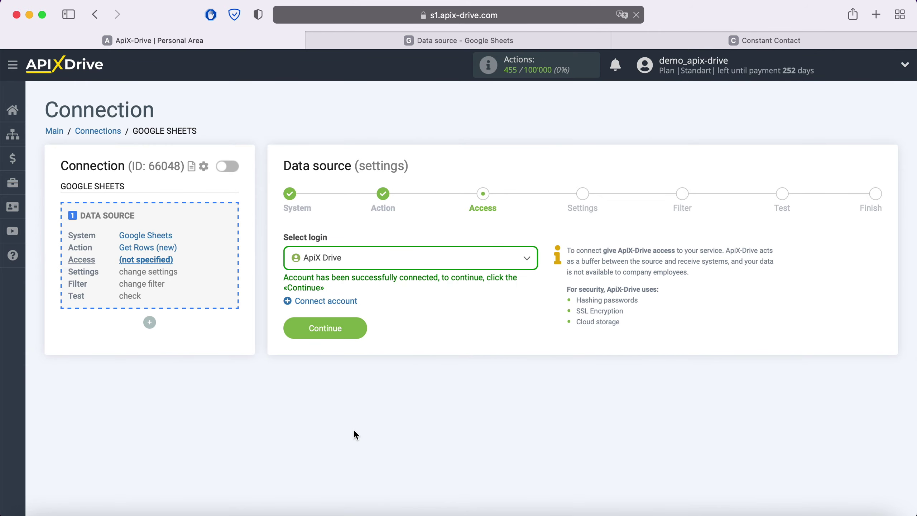
- Use the ApiX Drive login and select file and sheet 'Data source'
left_click(426, 271)
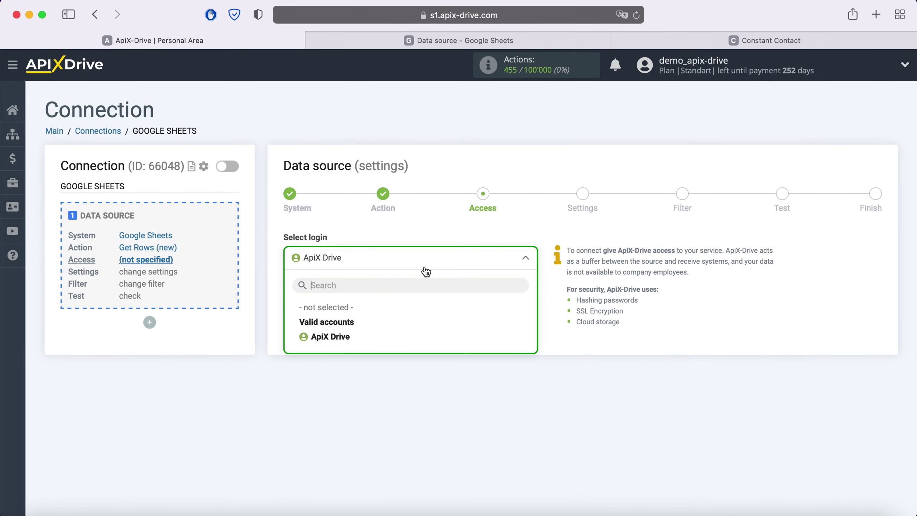
left_click(347, 340)
left_click(358, 332)
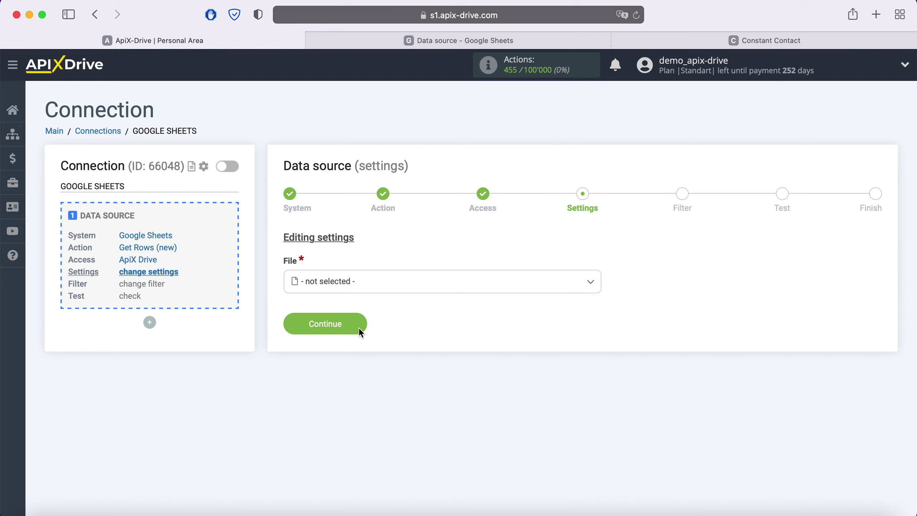
left_click(343, 286)
left_click(339, 363)
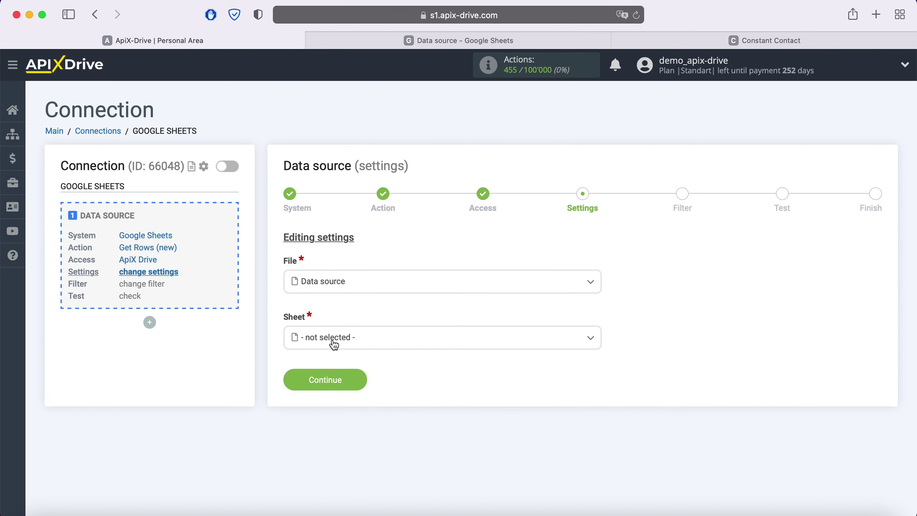
left_click(334, 342)
left_click(336, 402)
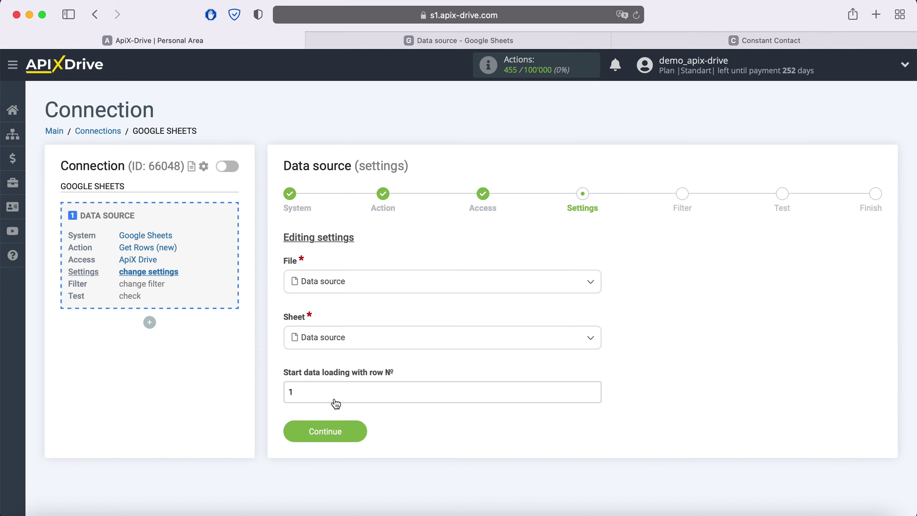
- Check the spreadsheet's rows, then set the start row to 2 and save
left_click(449, 46)
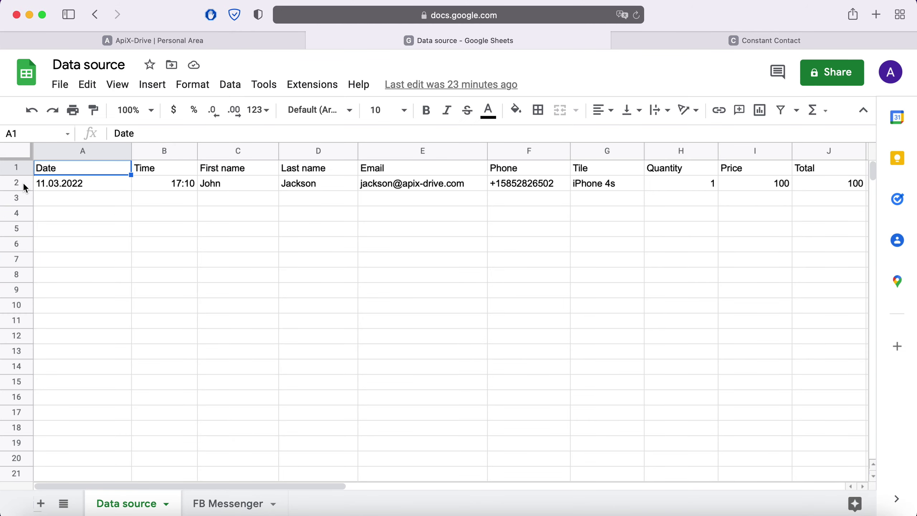
left_click(175, 40)
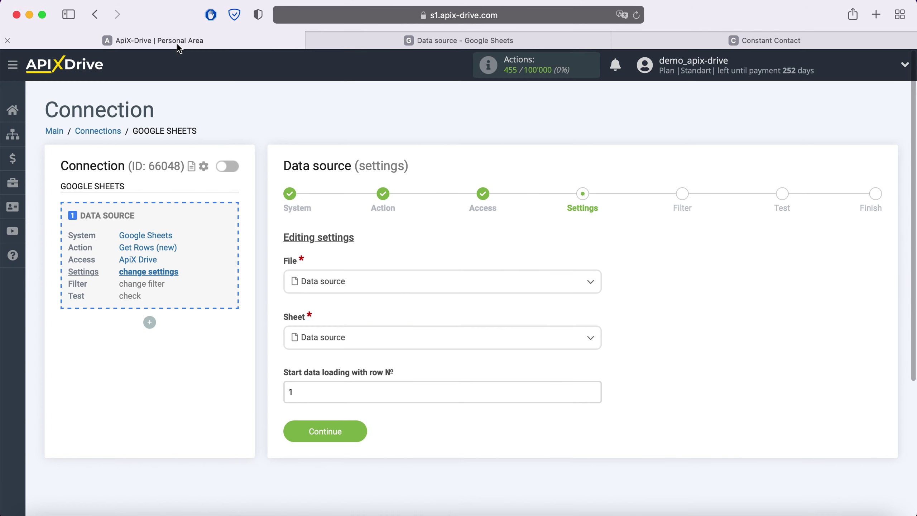
double_click(300, 384)
type("2")
left_click(365, 431)
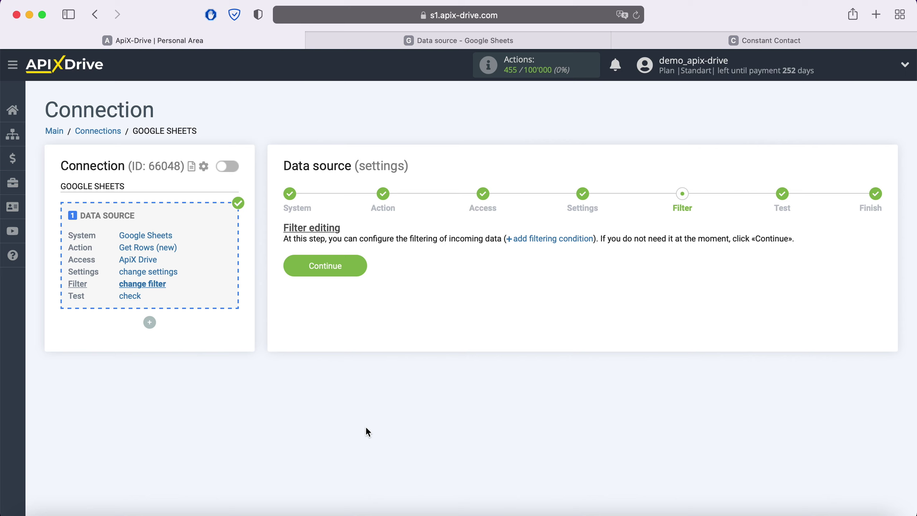
- Skip filtering and accept the row-2 test data to finish the source
left_click(357, 266)
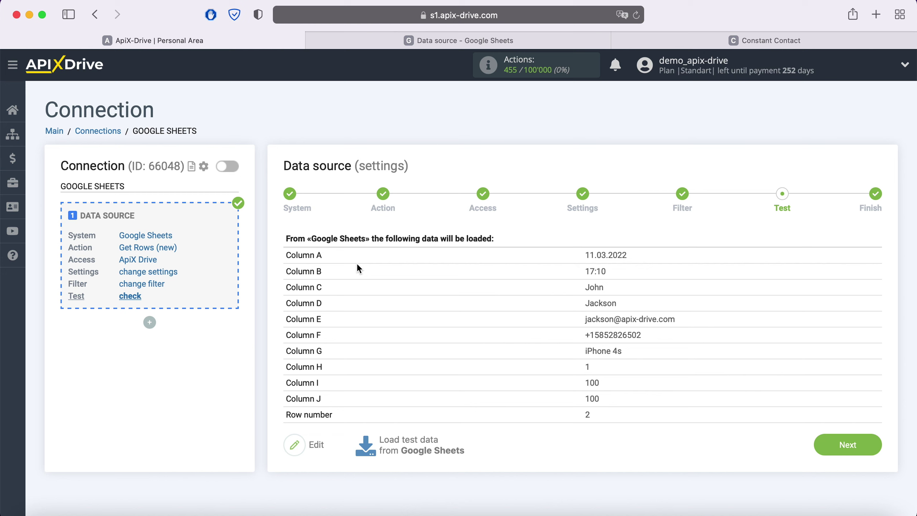
left_click(867, 443)
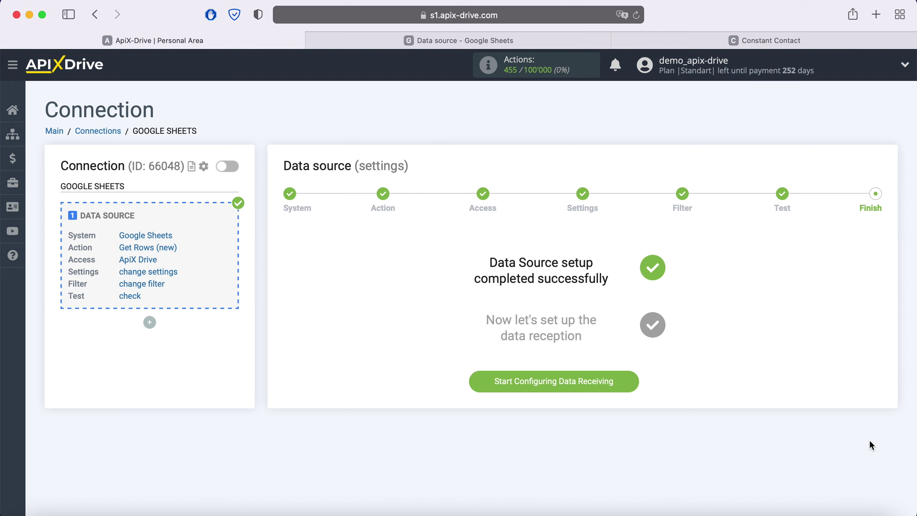
- Choose Constant Contact as the data destination system
left_click(630, 381)
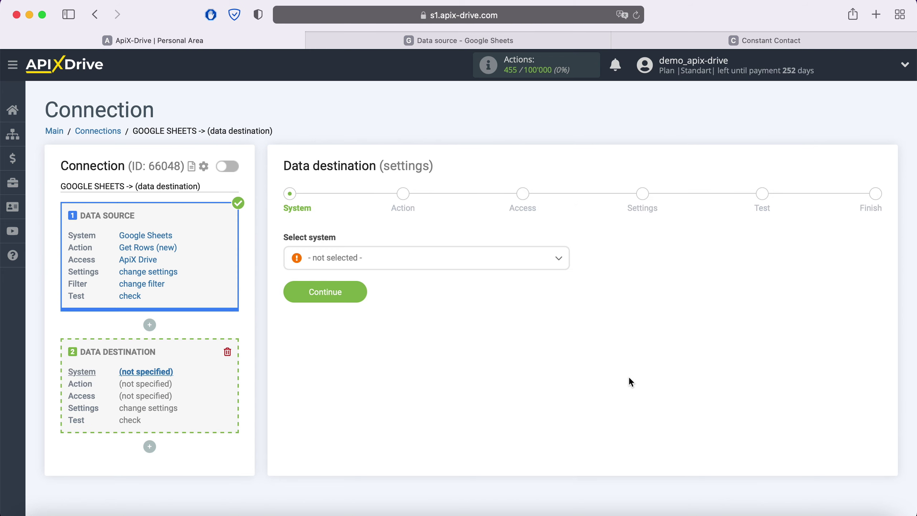
left_click(468, 268)
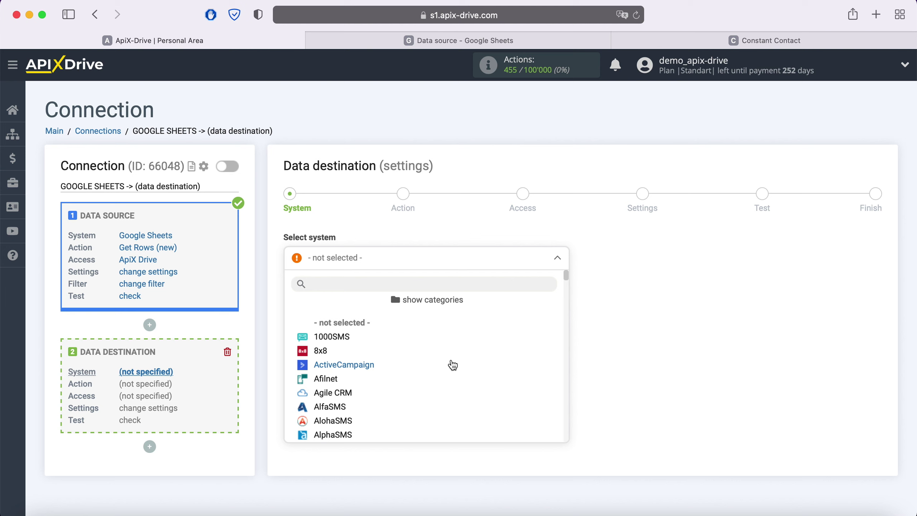
scroll(451, 365, "down", 12)
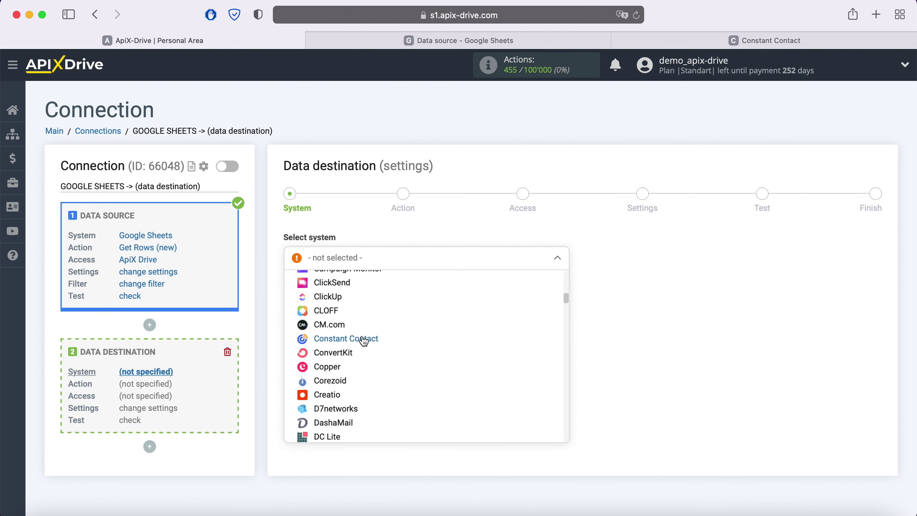
left_click(363, 339)
left_click(356, 289)
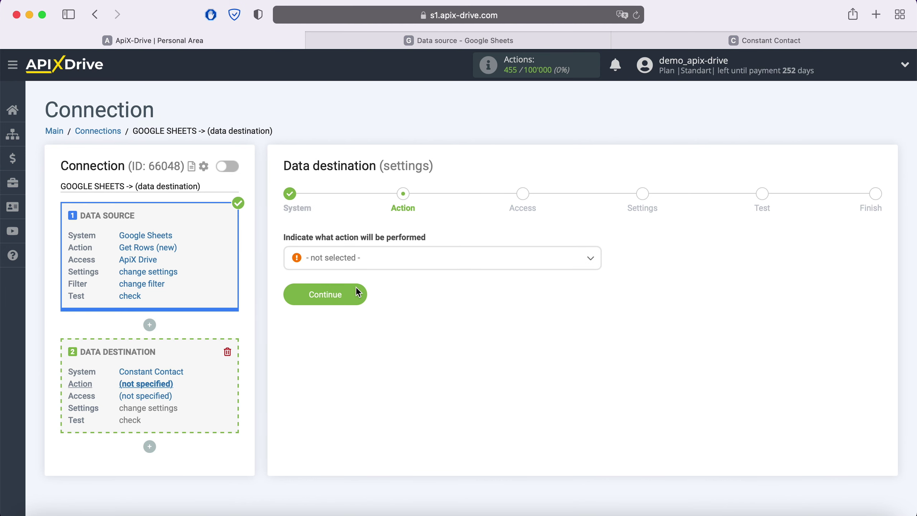
- Set the destination action to Add or Change Contact and start connecting the account
left_click(382, 267)
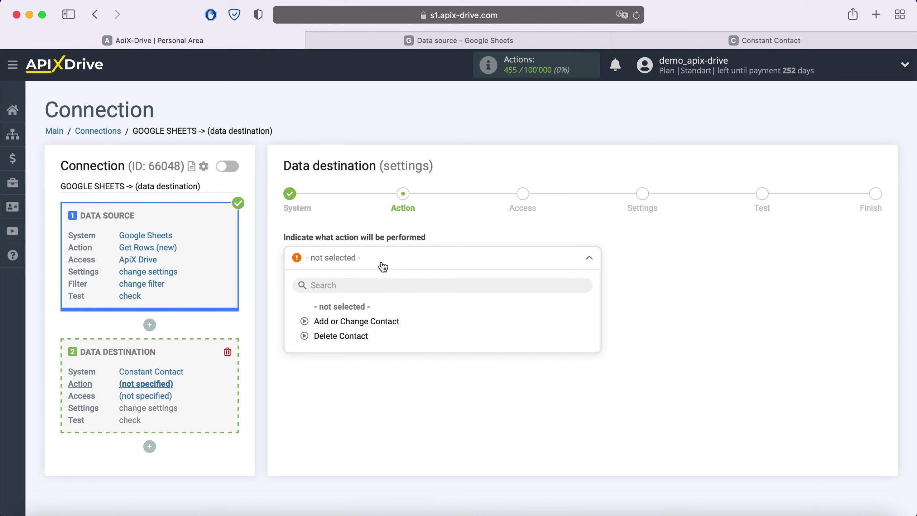
left_click(379, 324)
left_click(363, 297)
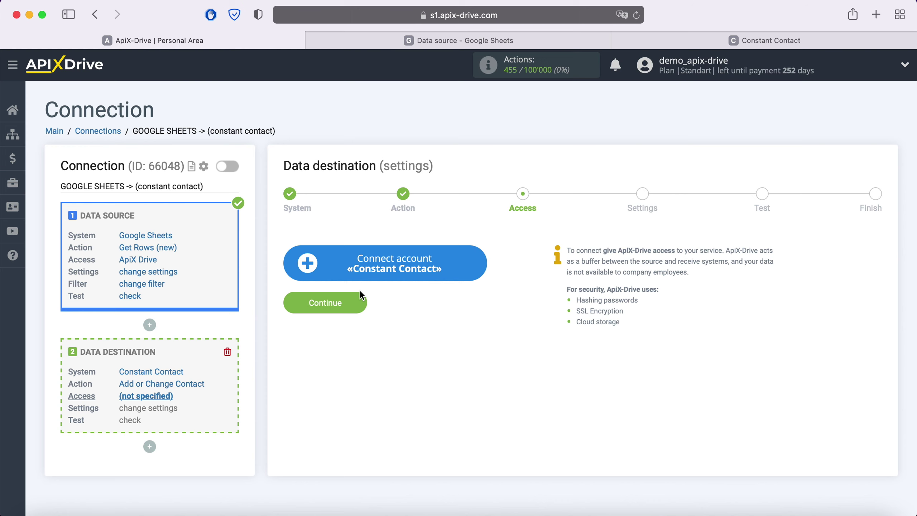
left_click(478, 264)
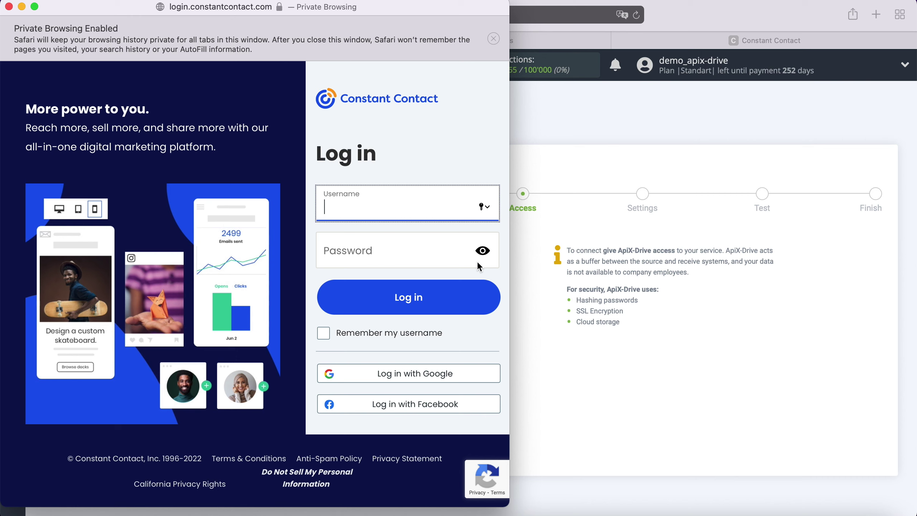
- Paste the username and password into the Constant Contact login and sign in
right_click(368, 209)
left_click(398, 254)
right_click(332, 248)
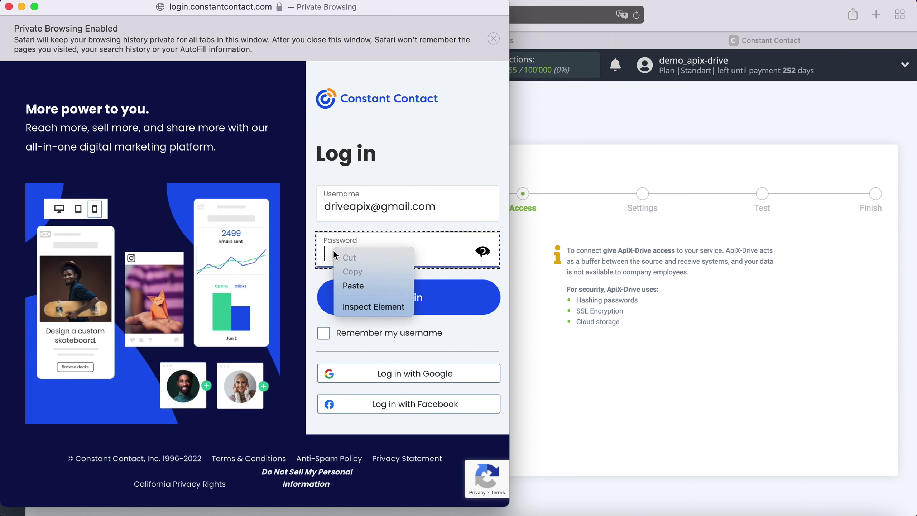
left_click(365, 284)
left_click(447, 309)
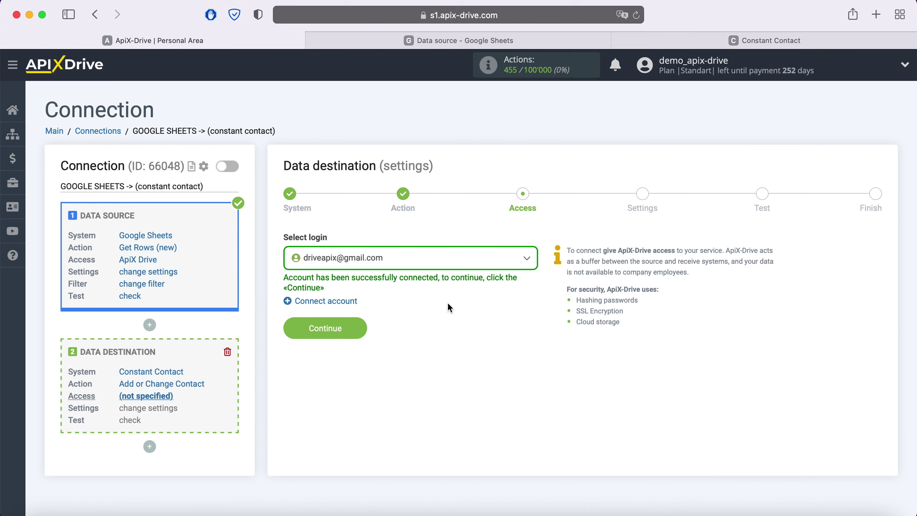
- Select the connected Constant Contact login and proceed to destination settings
left_click(418, 262)
left_click(377, 337)
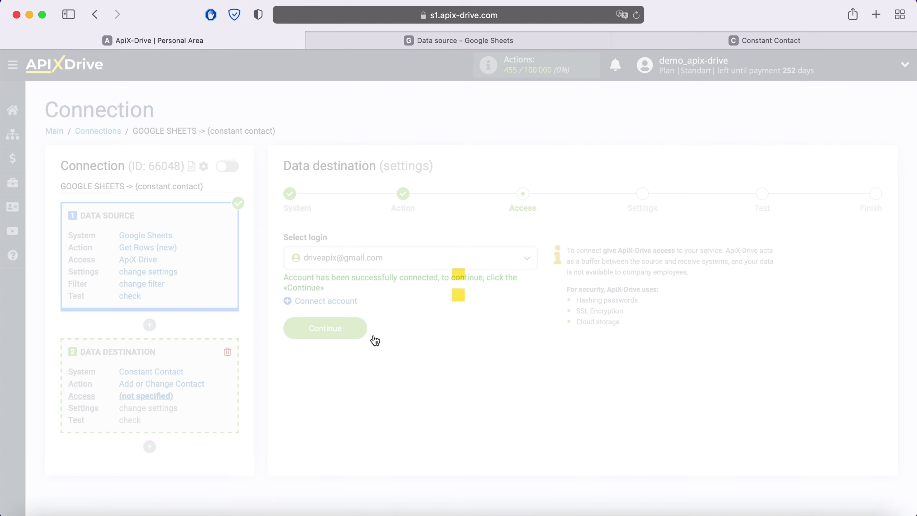
left_click(358, 332)
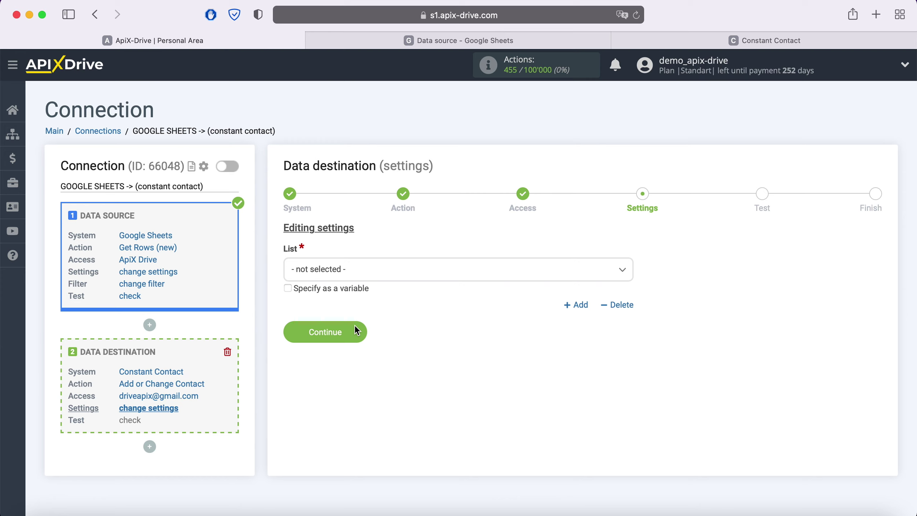
- Send contacts to the ApiX-Drive list and fill E-mail from Column E
left_click(362, 272)
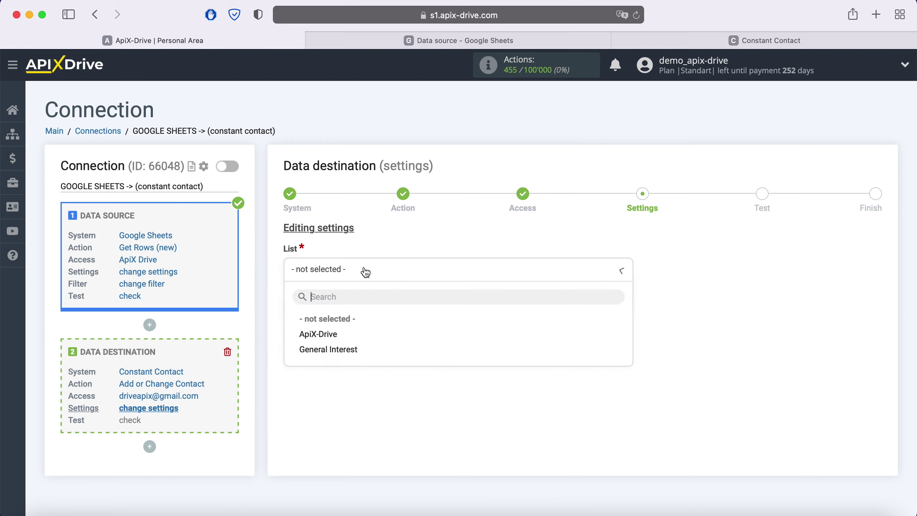
left_click(335, 335)
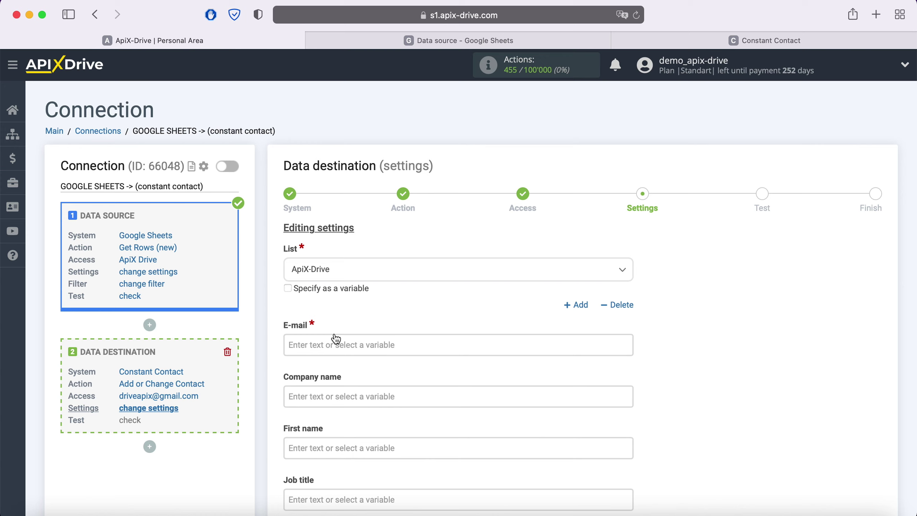
left_click(335, 344)
scroll(488, 314, "down", 5)
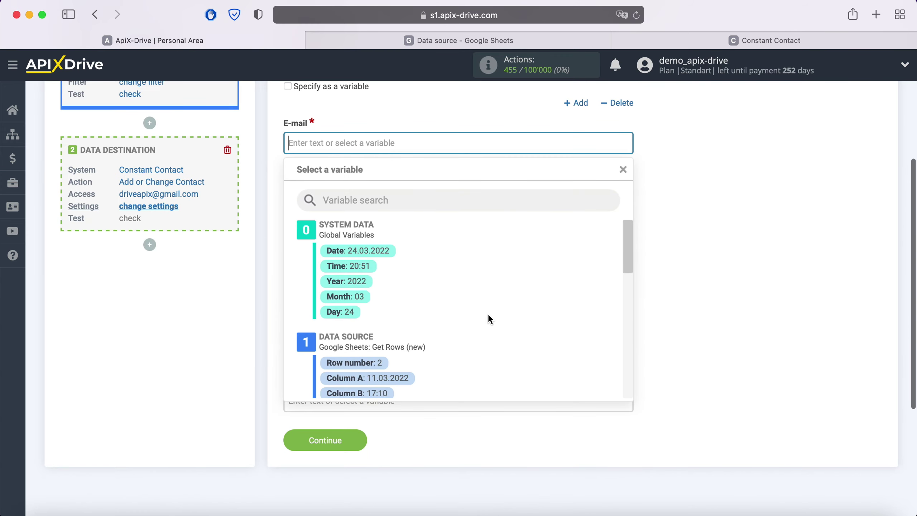
scroll(488, 314, "down", 3)
left_click(447, 364)
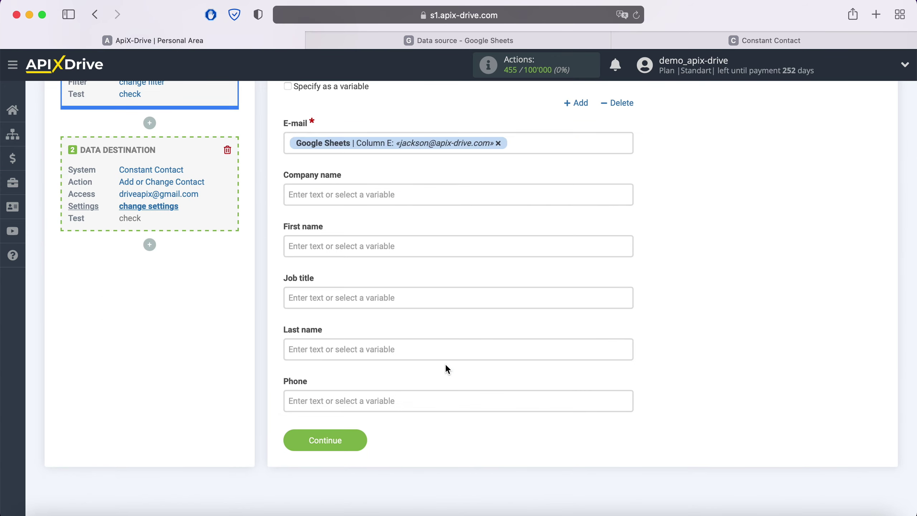
- Map First name, Last name and Phone to sheet Columns C, D and F
left_click(370, 248)
scroll(404, 302, "down", 5)
scroll(516, 315, "down", 3)
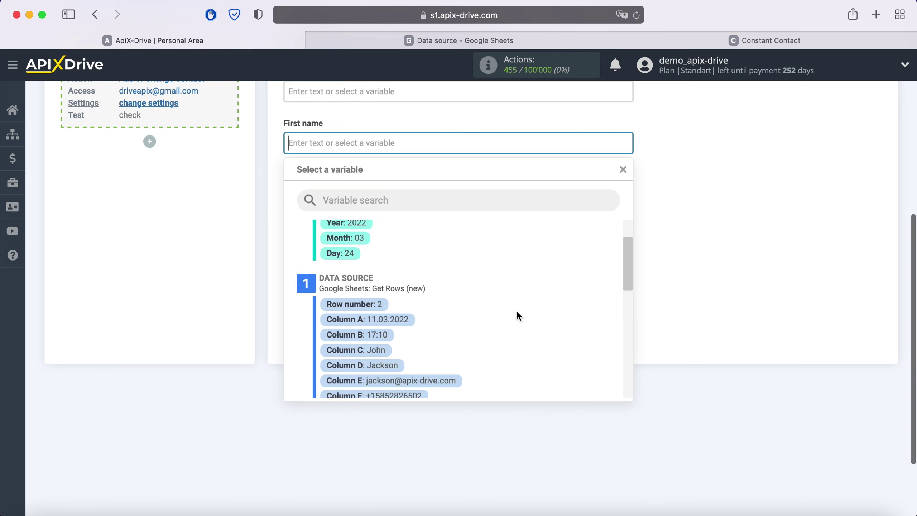
left_click(383, 318)
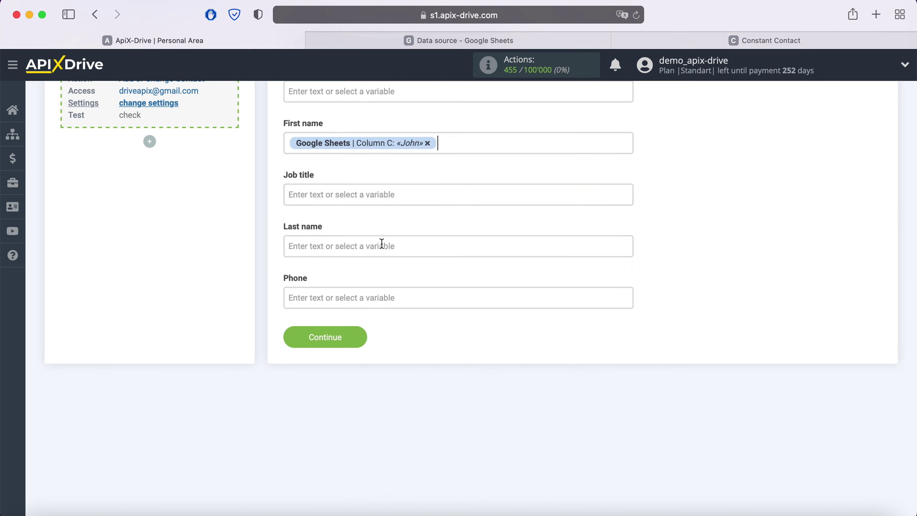
left_click(382, 246)
scroll(466, 276, "down", 3)
scroll(466, 276, "down", 3)
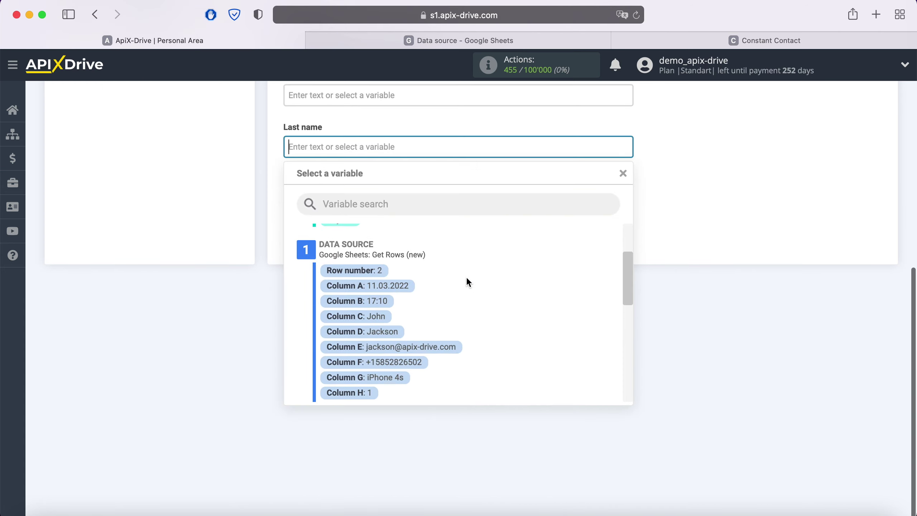
left_click(396, 330)
left_click(371, 200)
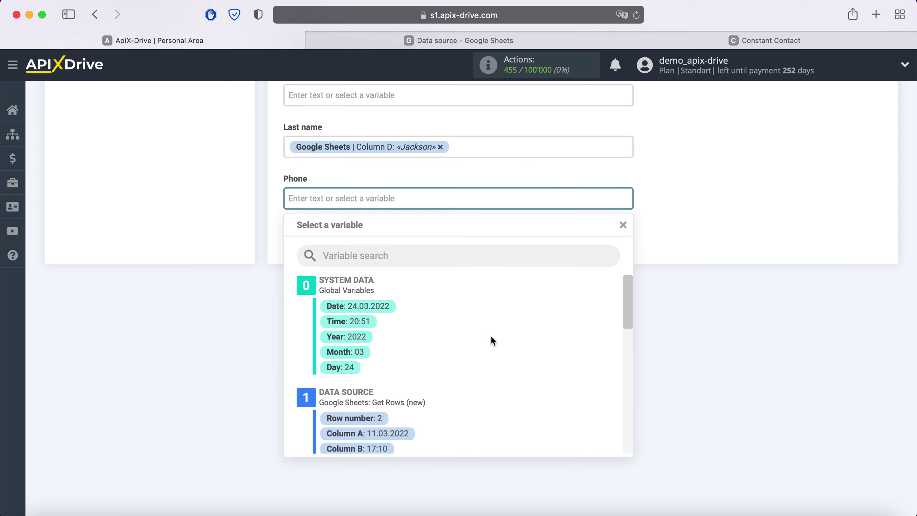
scroll(490, 341, "down", 3)
left_click(407, 407)
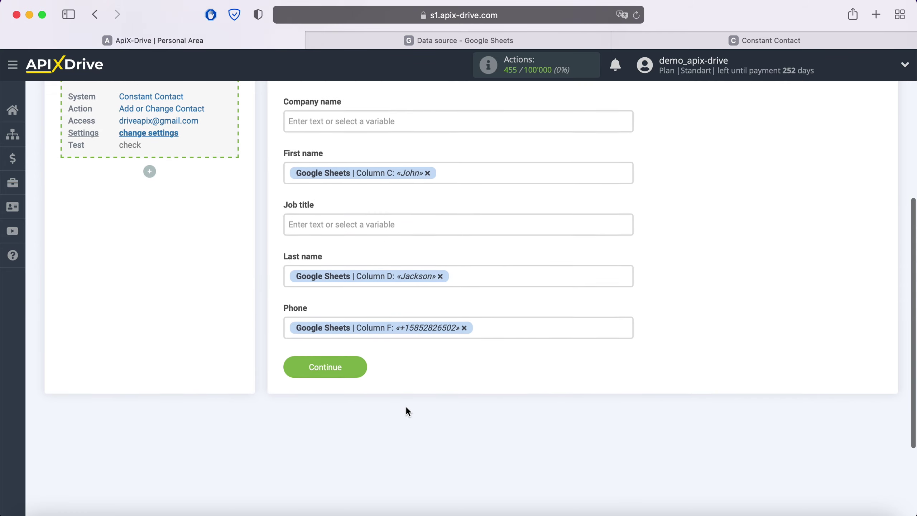
- Set Job title to 'New row' plus Columns A and B, then save the mapping
left_click(347, 248)
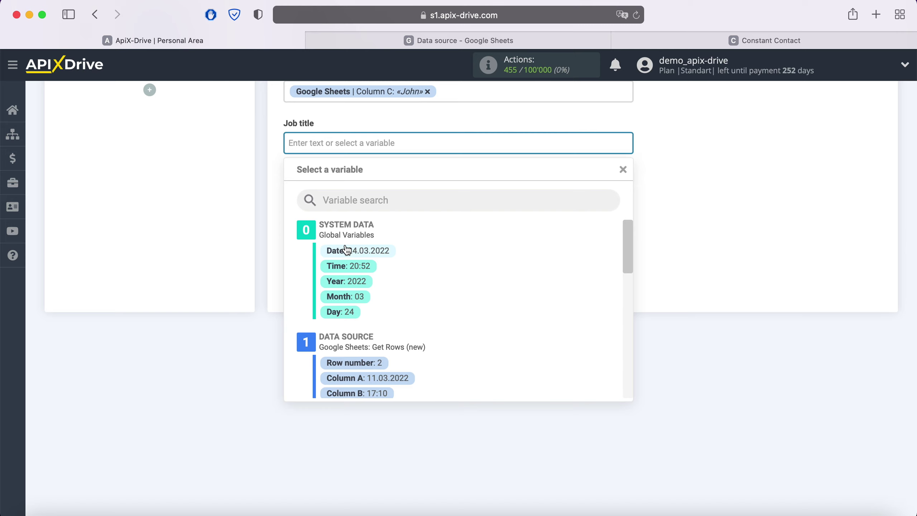
type("New row")
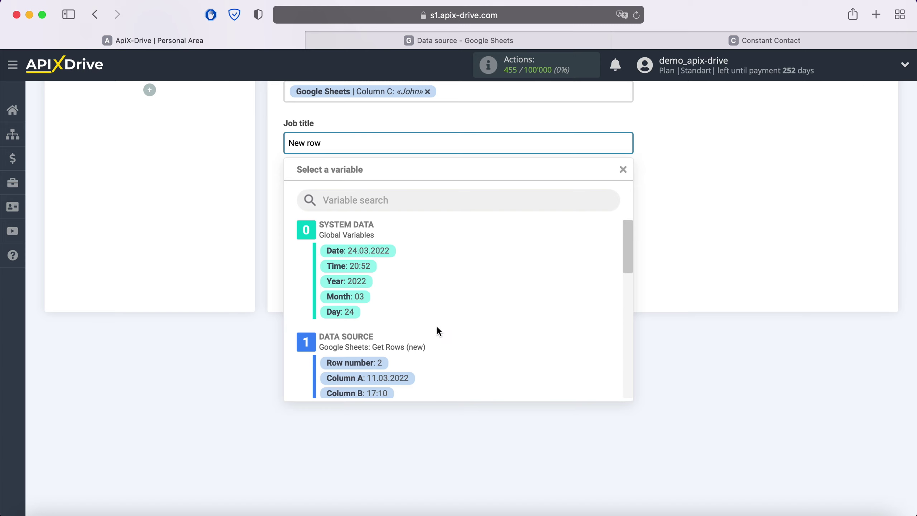
scroll(439, 331, "down", 3)
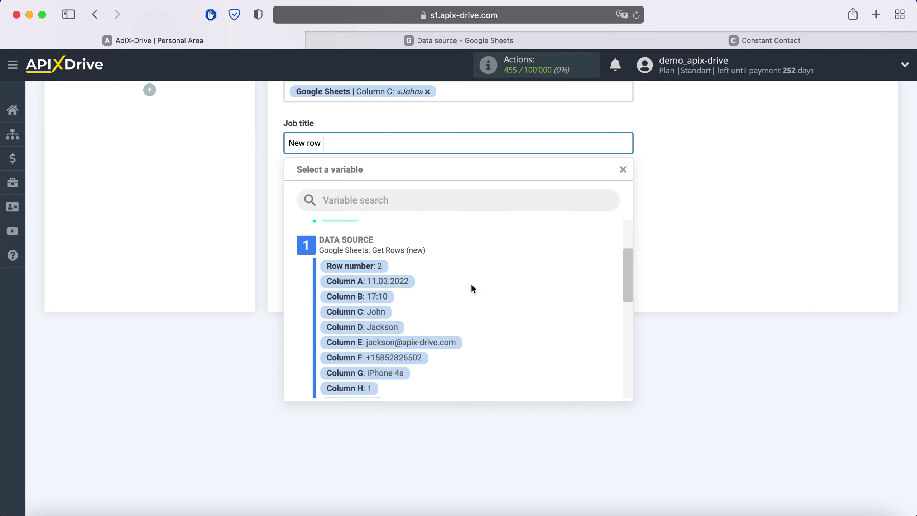
left_click(388, 284)
left_click(527, 142)
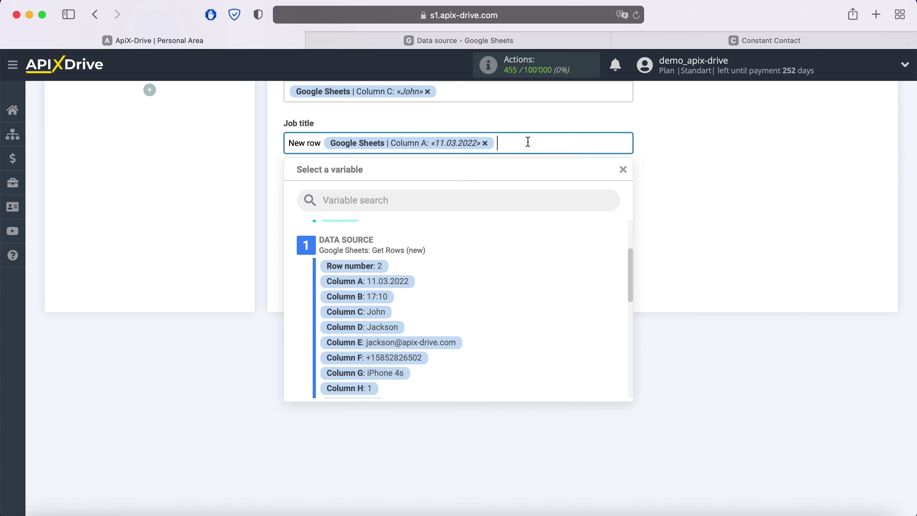
left_click(378, 303)
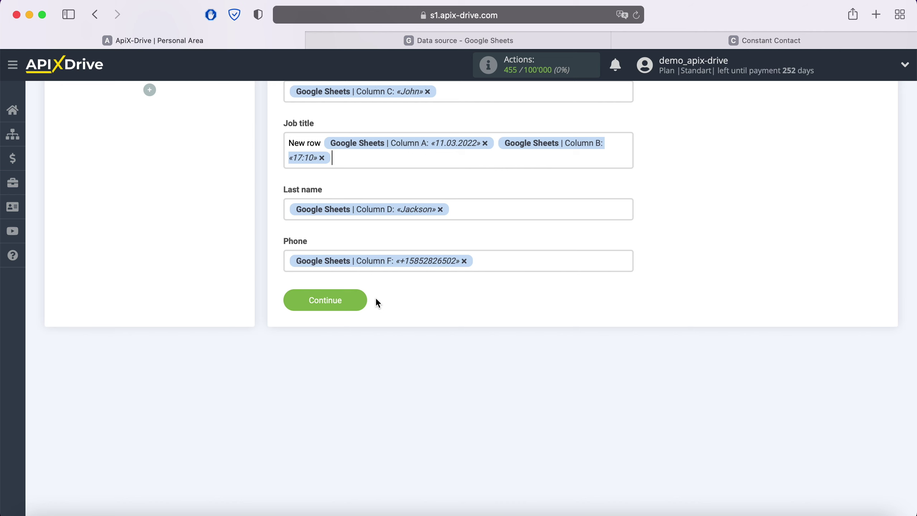
left_click(358, 302)
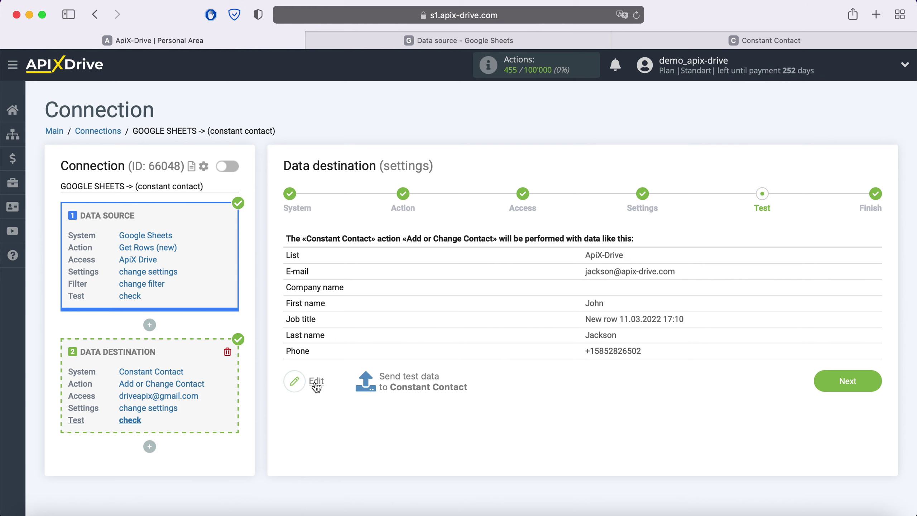
- Send the test contact data to Constant Contact
left_click(413, 377)
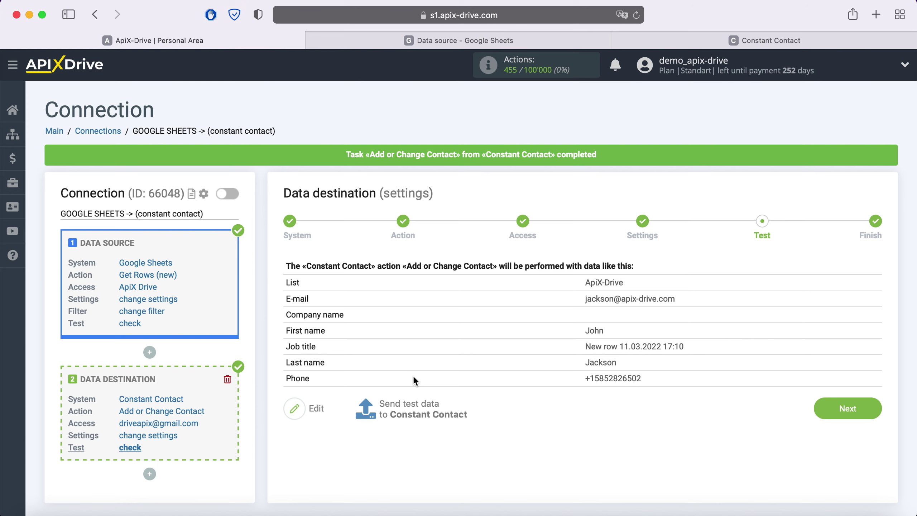
- Verify in Constant Contact that the ApiX-Drive list holds the test contact with its job title and phone
left_click(734, 43)
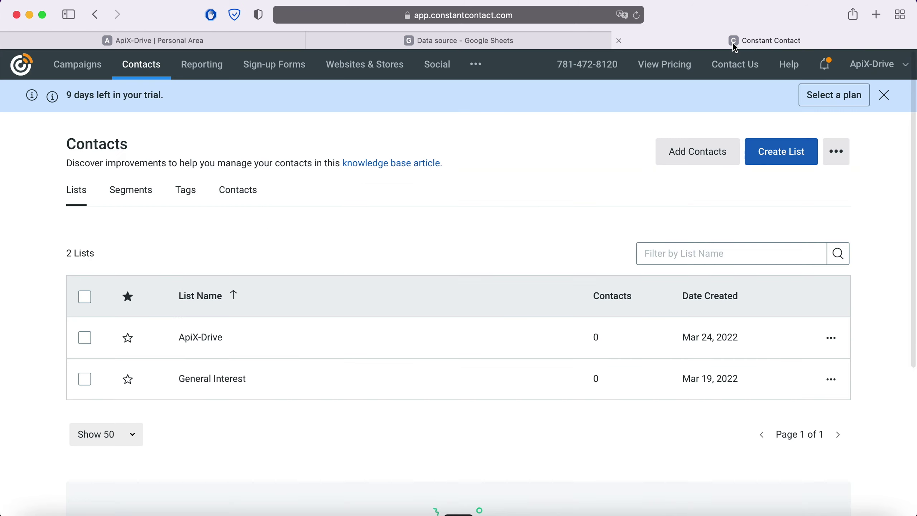
left_click(203, 338)
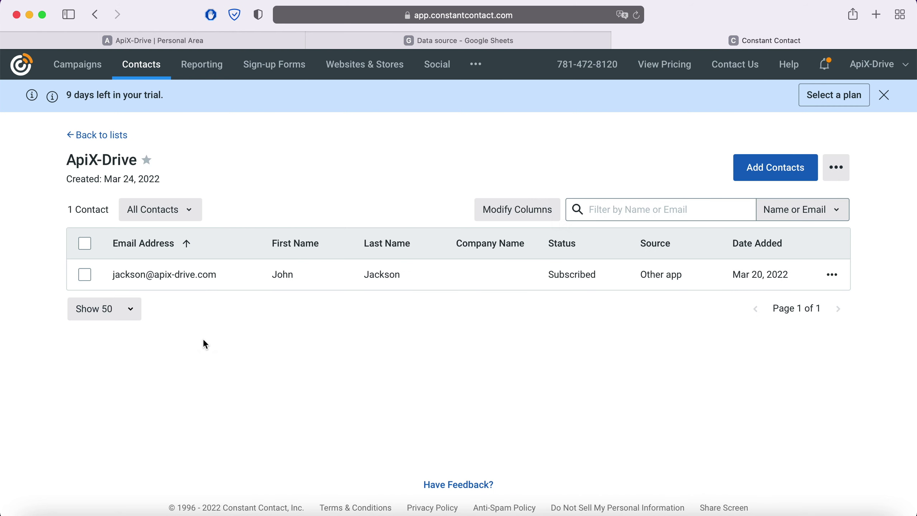
left_click(168, 278)
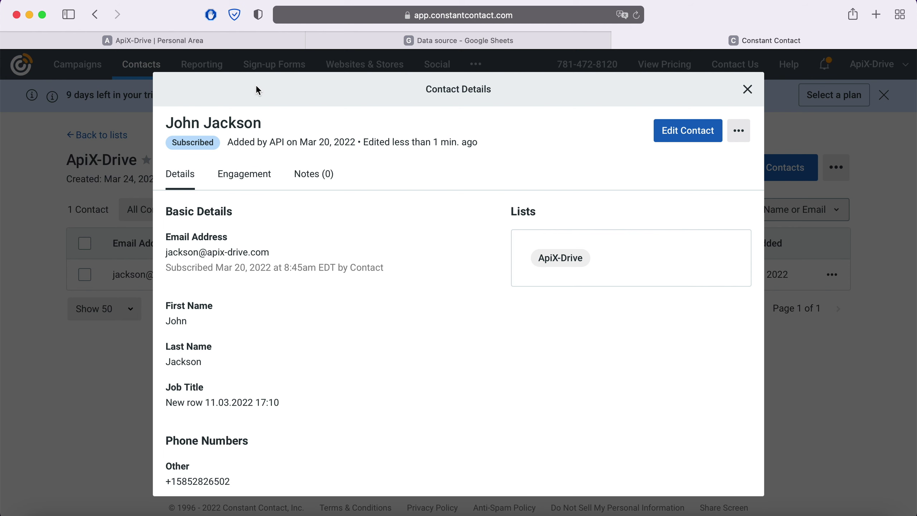
left_click(211, 35)
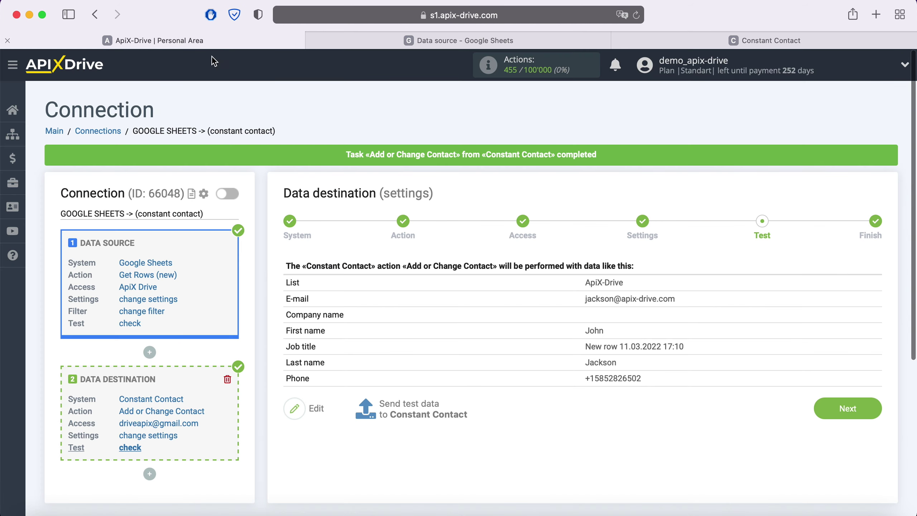
- Advance to the Finish step to complete the Constant Contact data reception setup
left_click(865, 411)
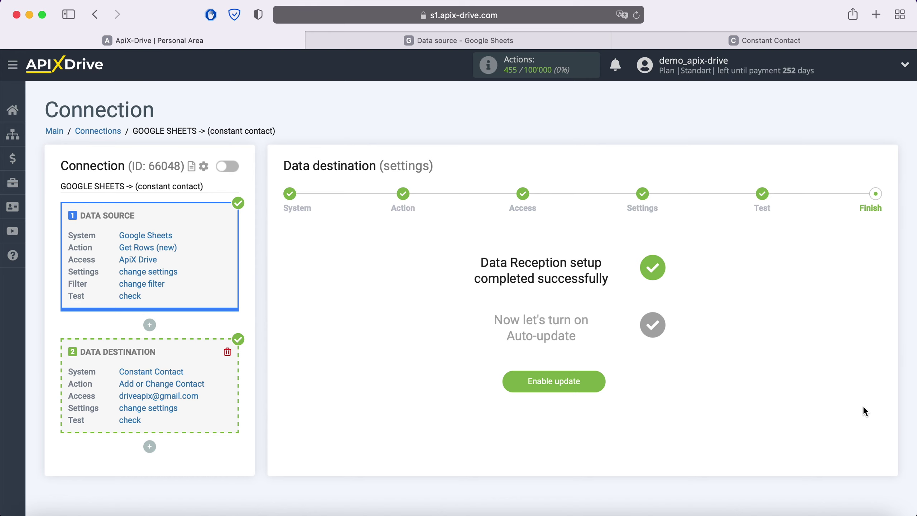
- Enable auto-update for the connection and save its update interval as 5 minutes
left_click(599, 377)
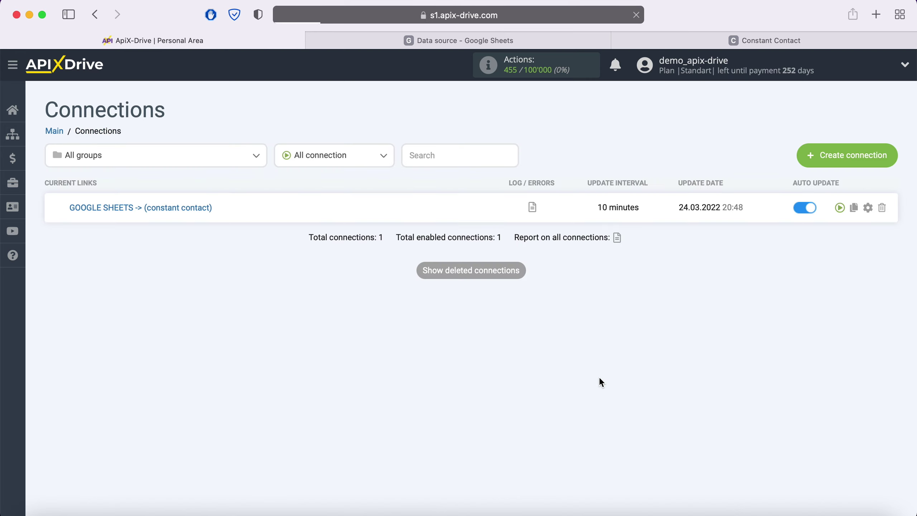
left_click(869, 207)
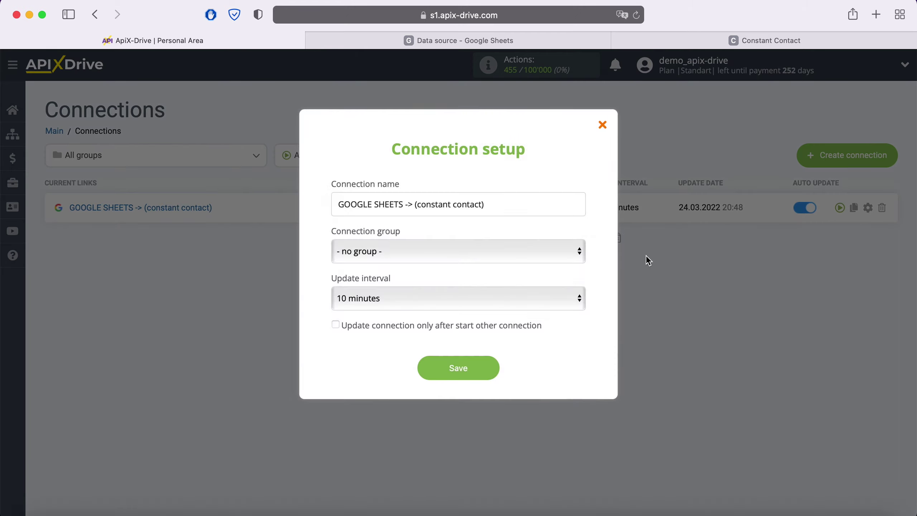
left_click(510, 294)
left_click(473, 278)
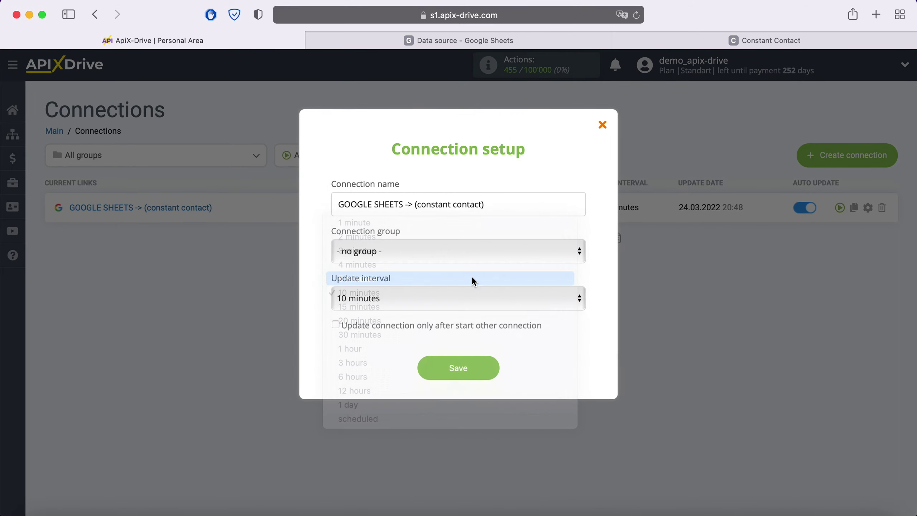
left_click(485, 367)
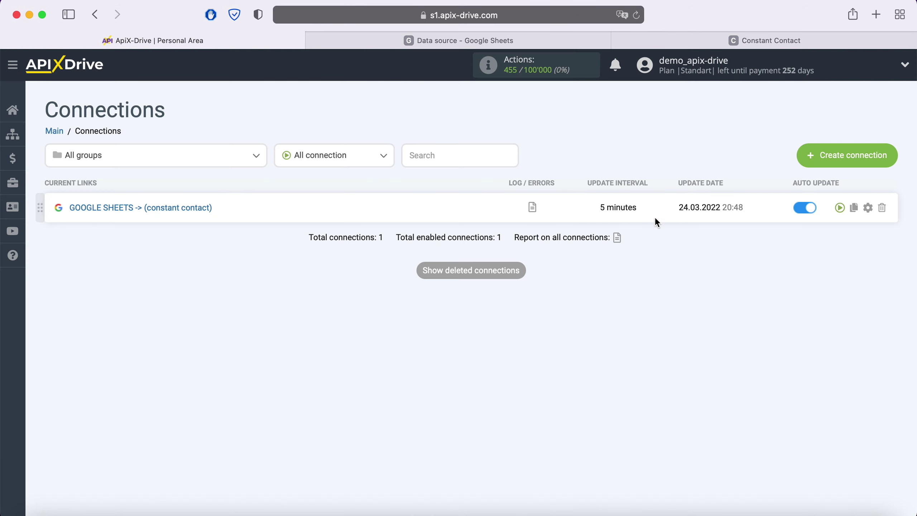